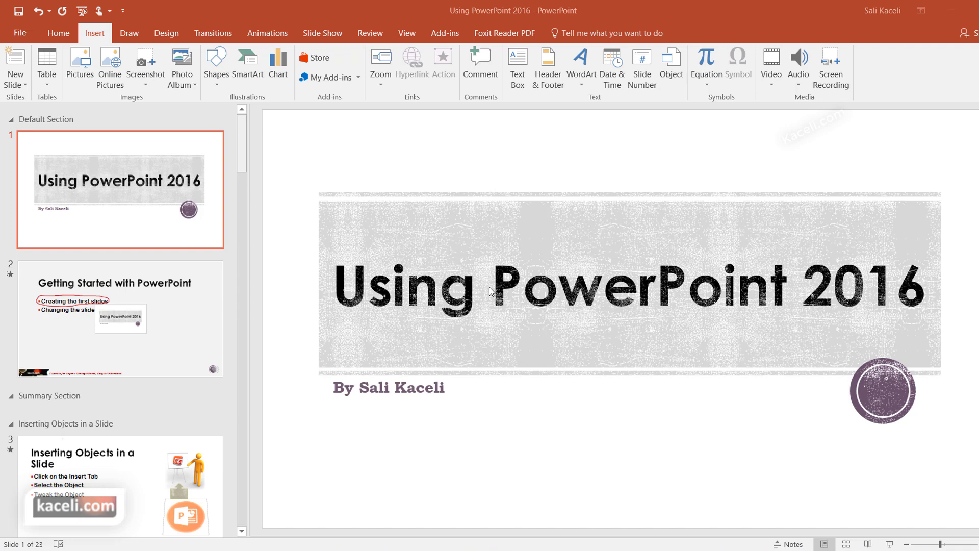
# - Show the New-presentation template gallery and browse Blank Presentation, Berlin, Ion and other themes
pyautogui.click(21, 35)
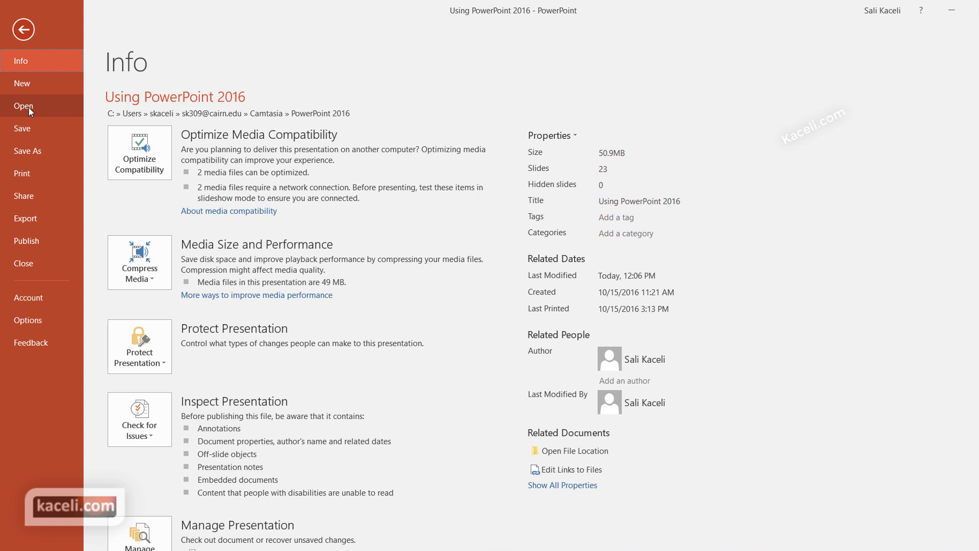
pyautogui.click(21, 84)
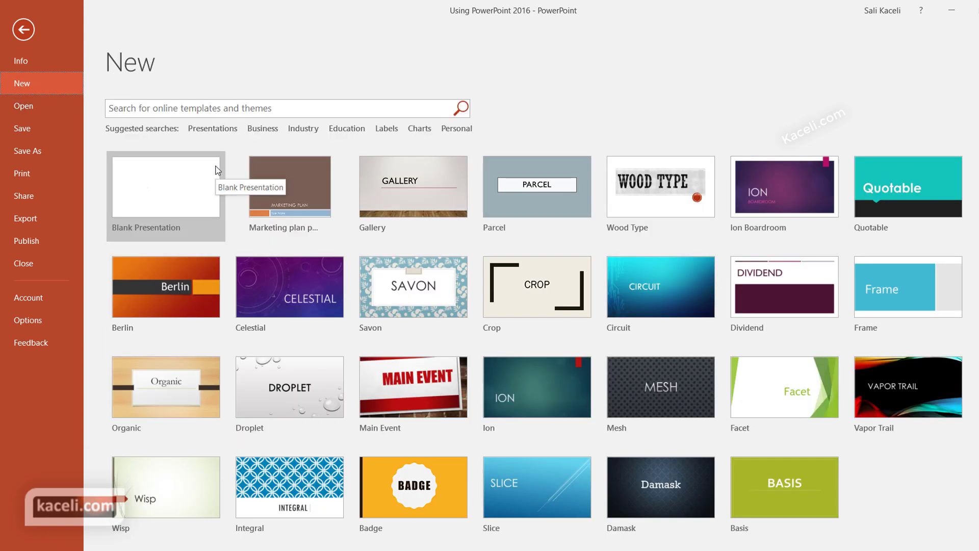
pyautogui.click(32, 29)
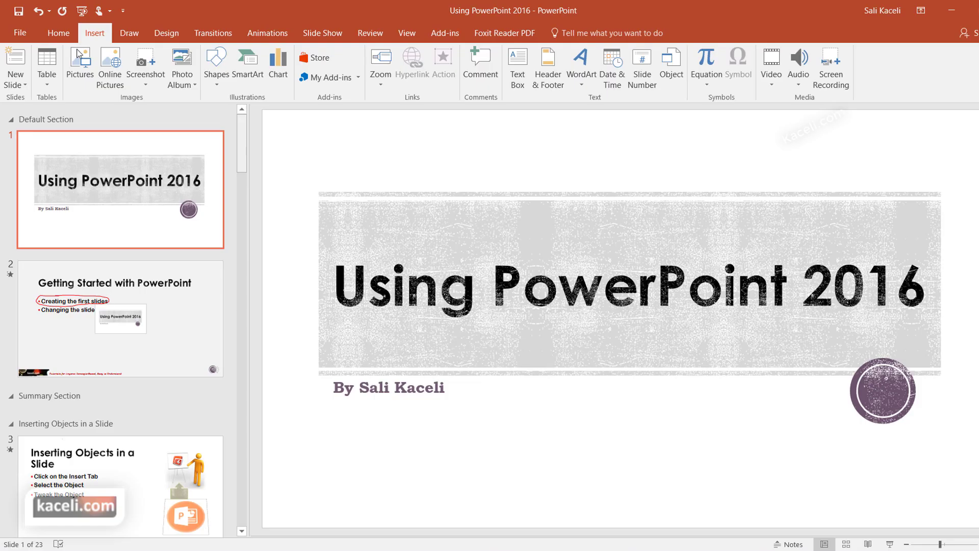
pyautogui.click(21, 33)
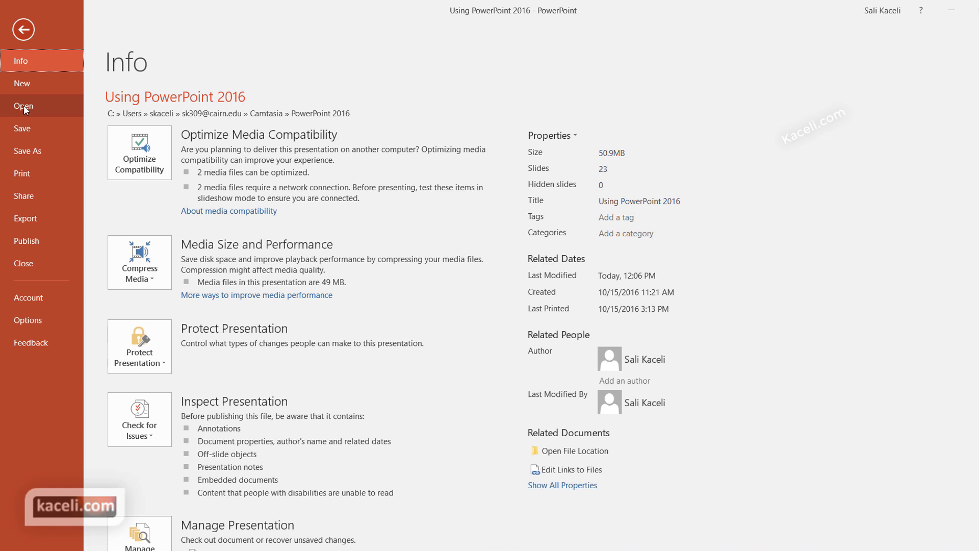
pyautogui.click(28, 83)
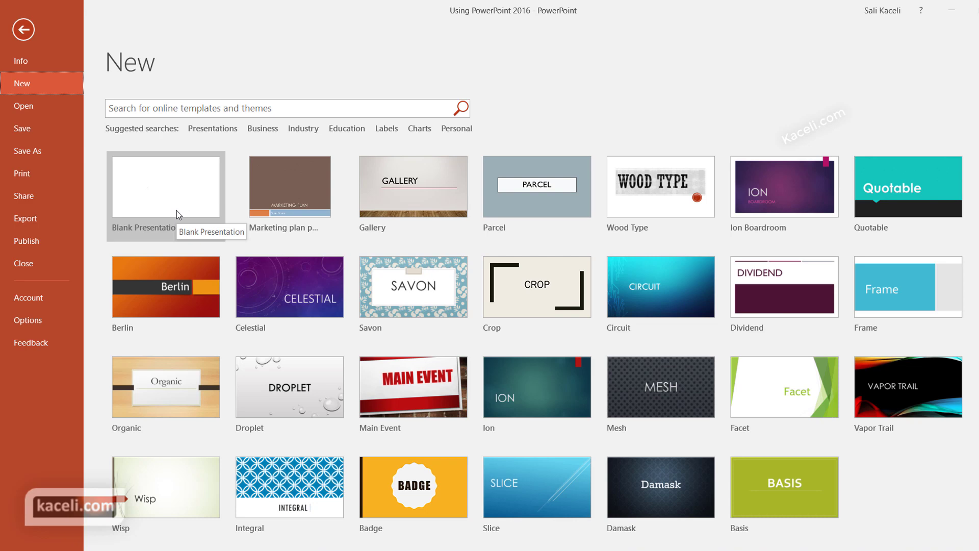
pyautogui.scroll(-1, 177, 210)
pyautogui.scroll(1, 157, 220)
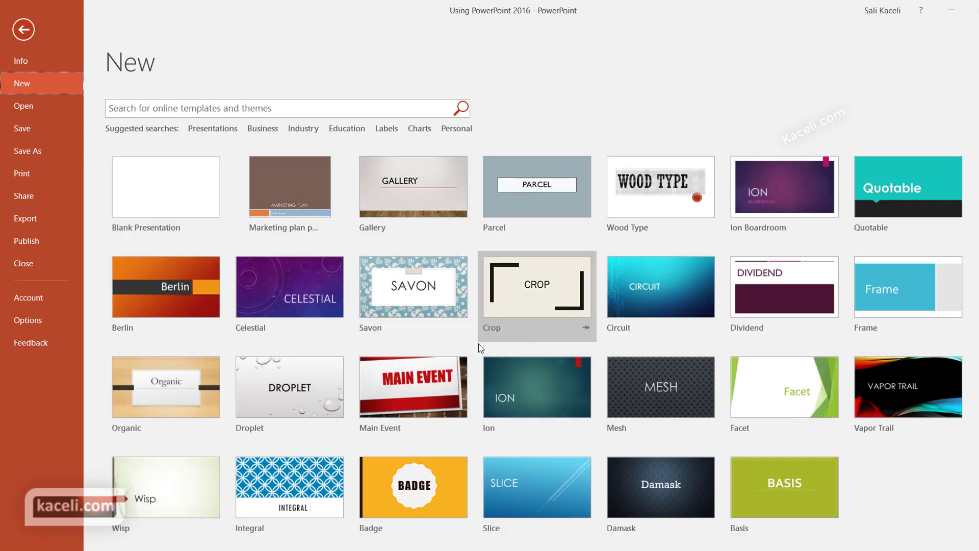
pyautogui.scroll(-1, 478, 347)
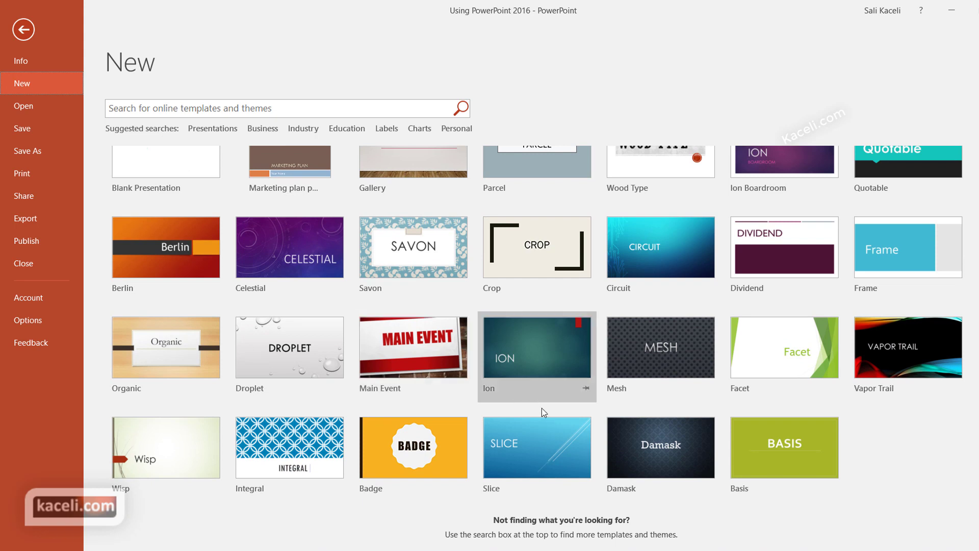
pyautogui.scroll(1, 523, 398)
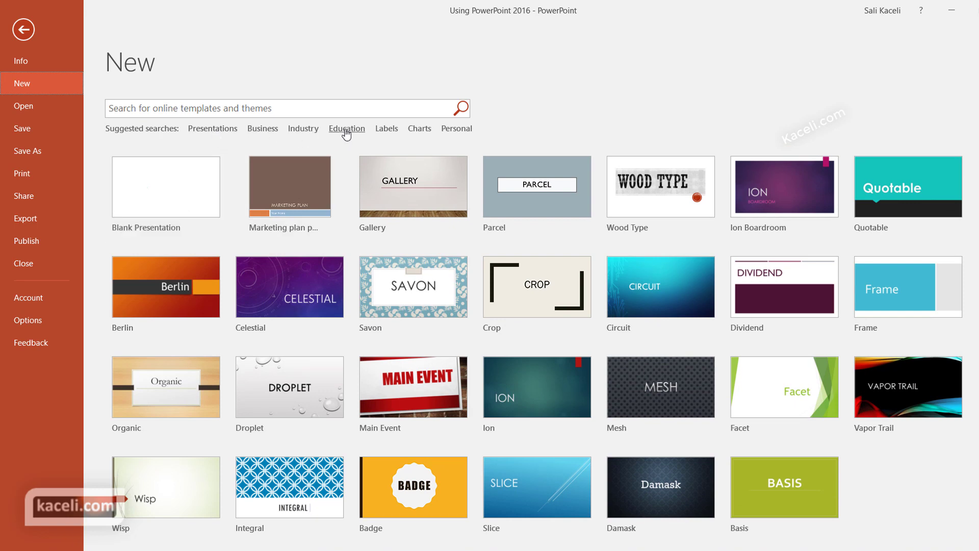
# - Create a presentation from the Education template Certificate of Scholarship (formal blue border)
pyautogui.click(346, 131)
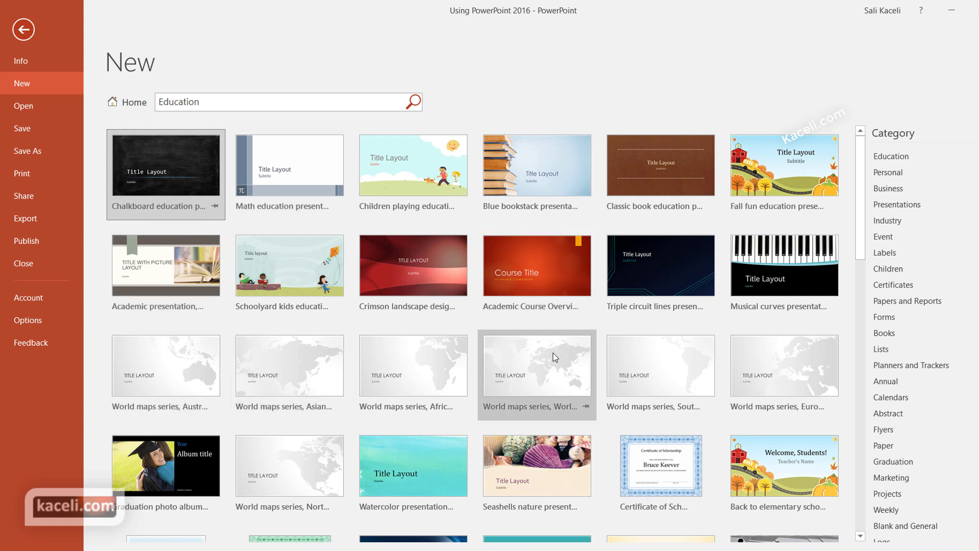
pyautogui.click(651, 468)
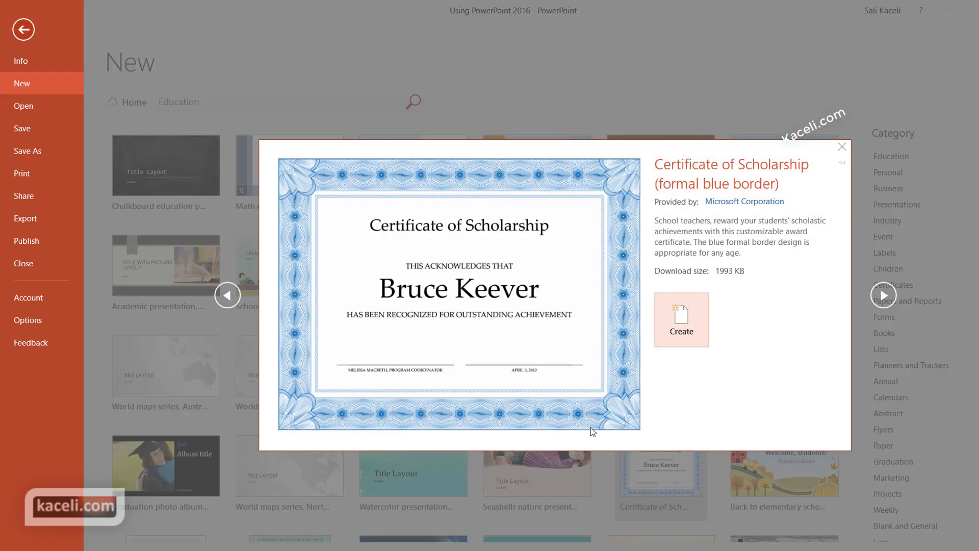
pyautogui.click(687, 324)
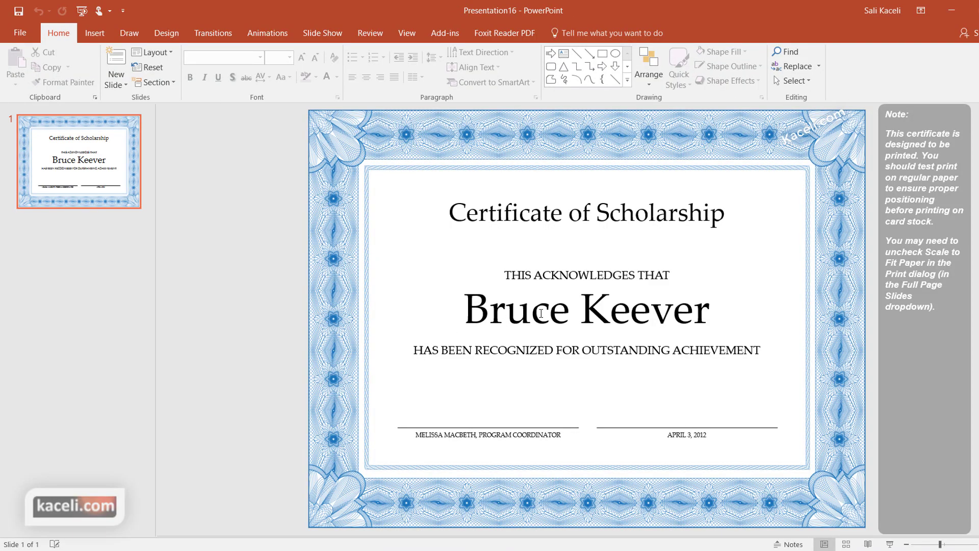
# - Select the recipient's surname in the certificate's name text box, then deselect it
pyautogui.click(611, 315)
pyautogui.doubleClick(611, 315)
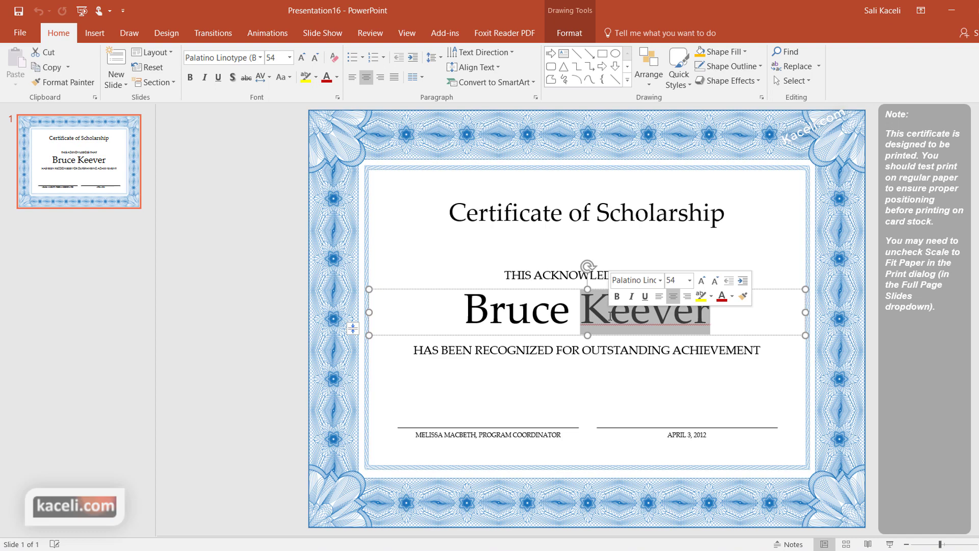
pyautogui.click(532, 314)
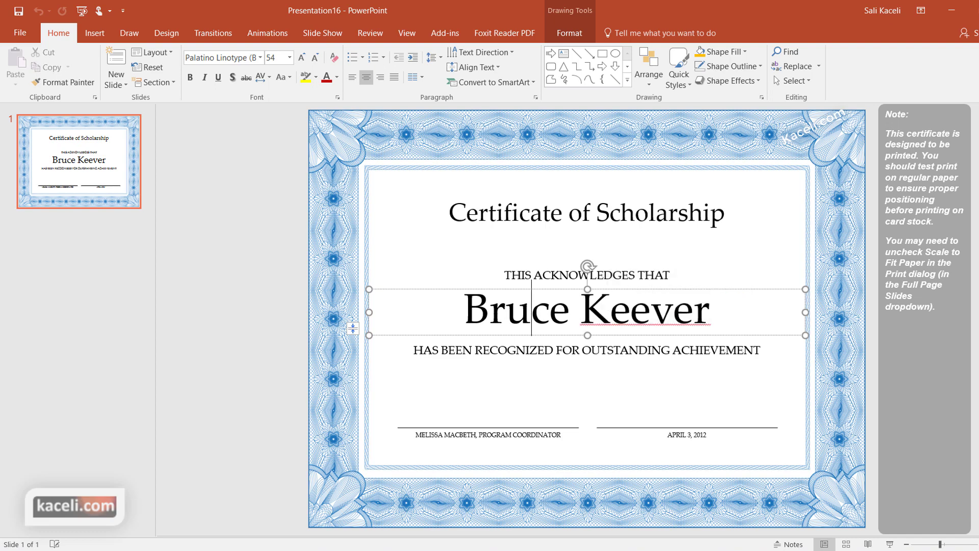
# - Create a new deck from the Education template Academic presentation, pinstripe and ribbon design (widescreen)
pyautogui.click(20, 33)
pyautogui.click(21, 84)
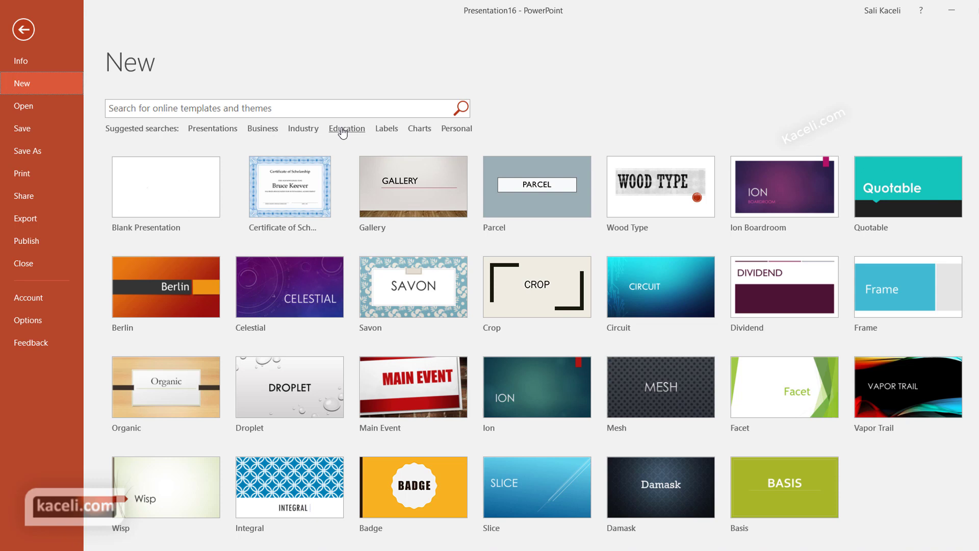
pyautogui.click(343, 131)
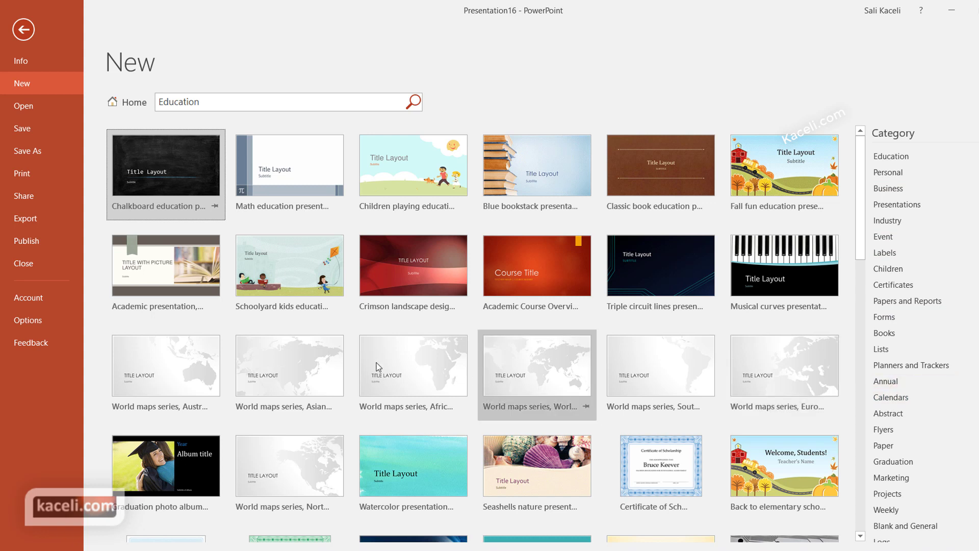
pyautogui.click(150, 270)
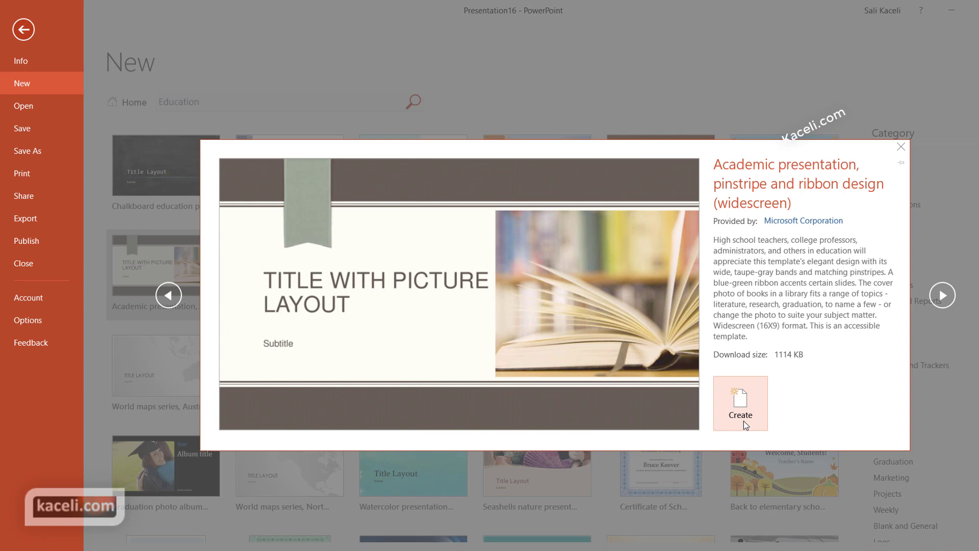
pyautogui.click(746, 419)
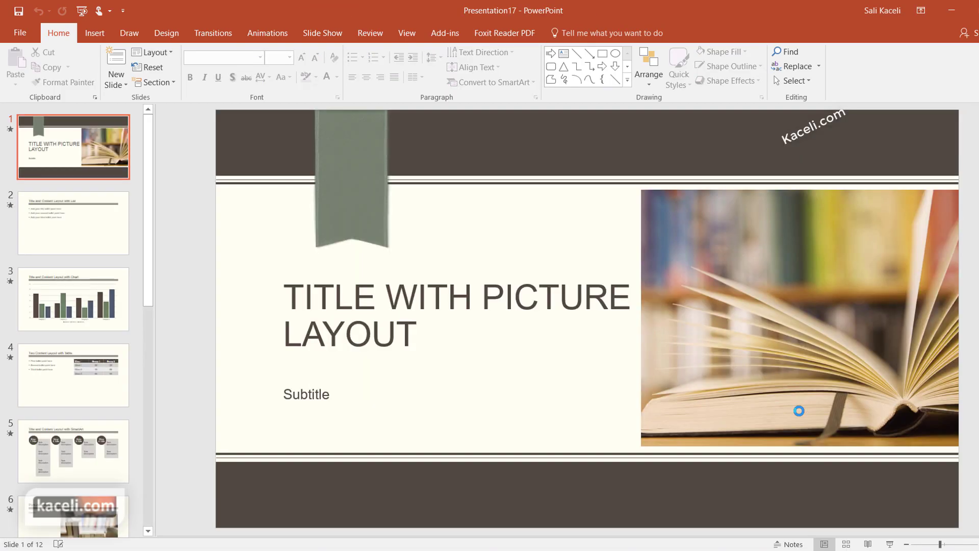
# - Review academic deck slides 5 through 8, return to slide 5, then show the File Info page
pyautogui.click(84, 458)
pyautogui.scroll(-1, 83, 459)
pyautogui.click(70, 477)
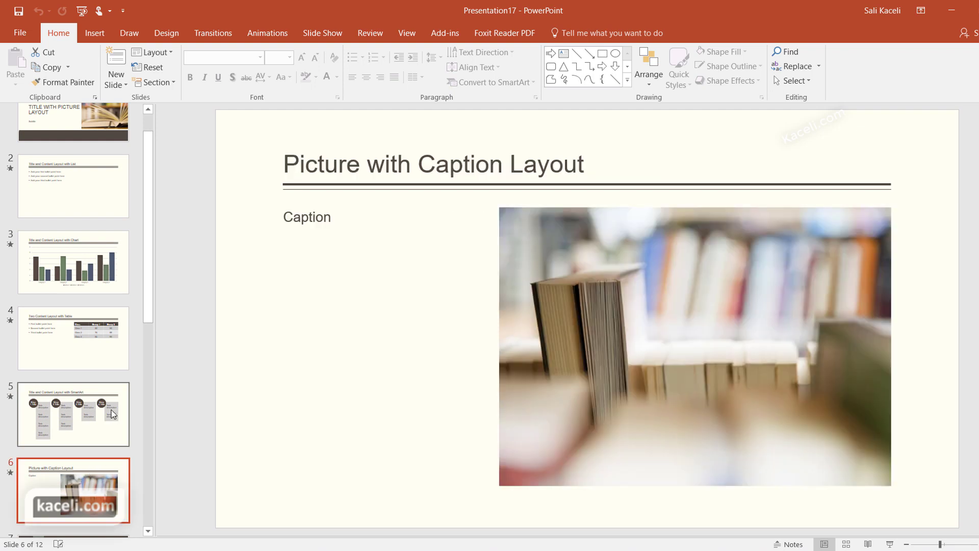
pyautogui.scroll(-1, 108, 404)
pyautogui.scroll(-1, 97, 393)
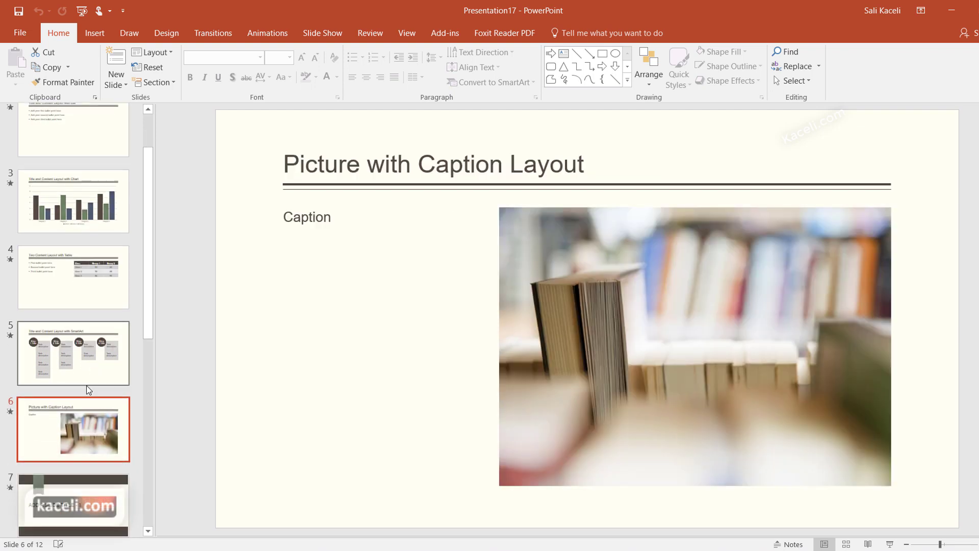
pyautogui.scroll(-1, 70, 429)
pyautogui.click(71, 434)
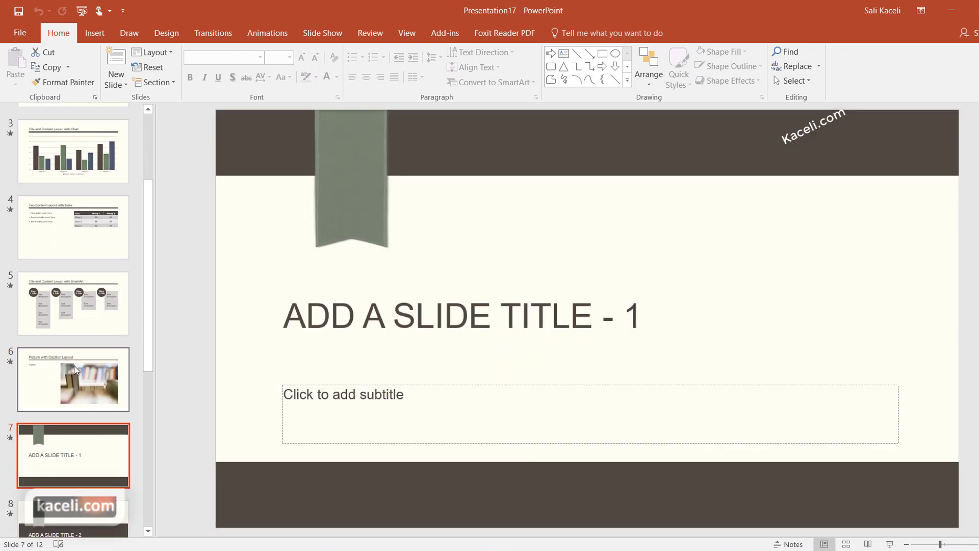
pyautogui.scroll(-1, 55, 428)
pyautogui.click(64, 425)
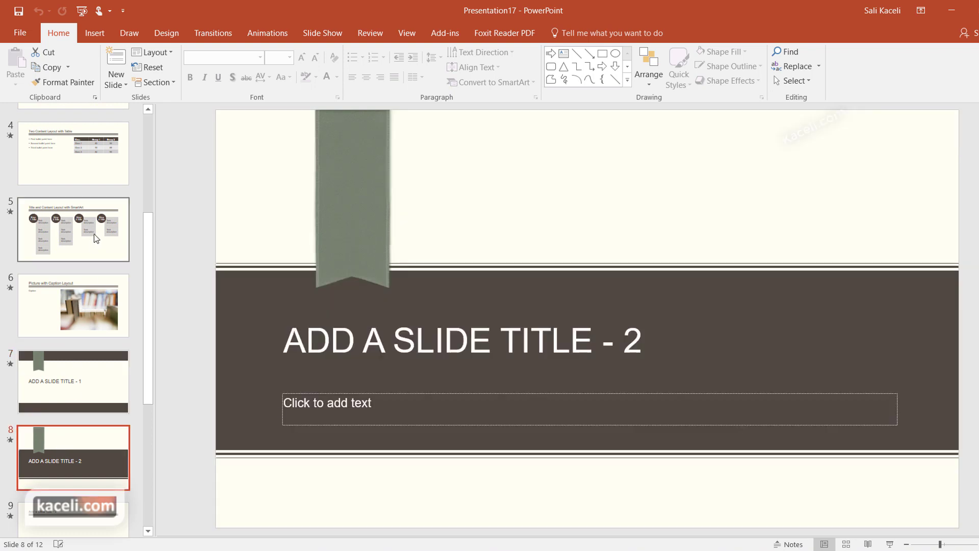
pyautogui.click(94, 233)
pyautogui.scroll(3, 77, 160)
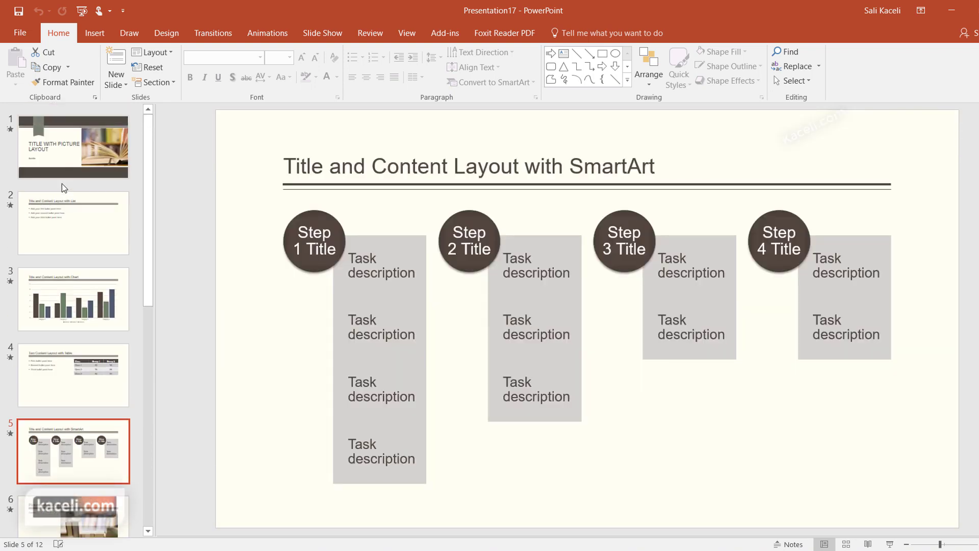
pyautogui.click(64, 155)
# - List the Business templates under File > New and preview the Business strategy presentation
pyautogui.click(19, 34)
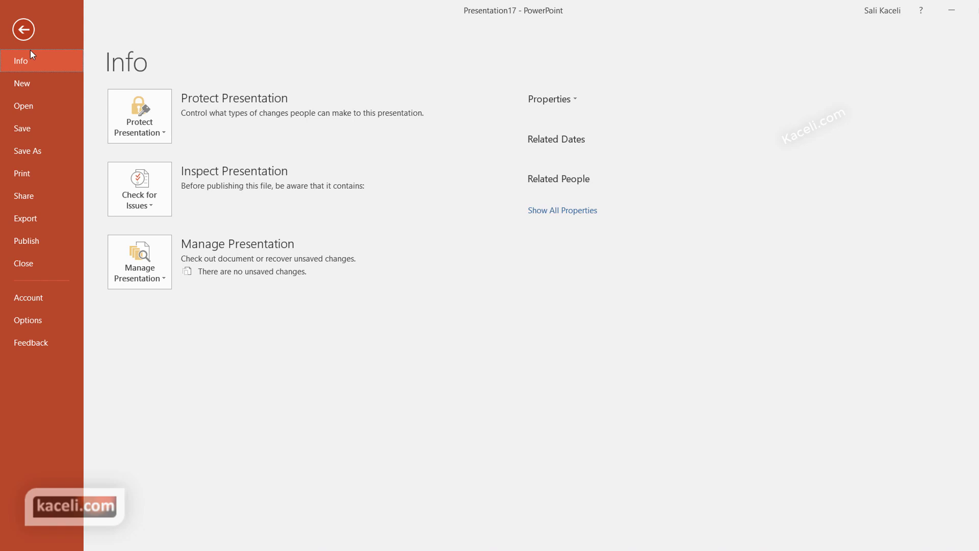
pyautogui.click(26, 89)
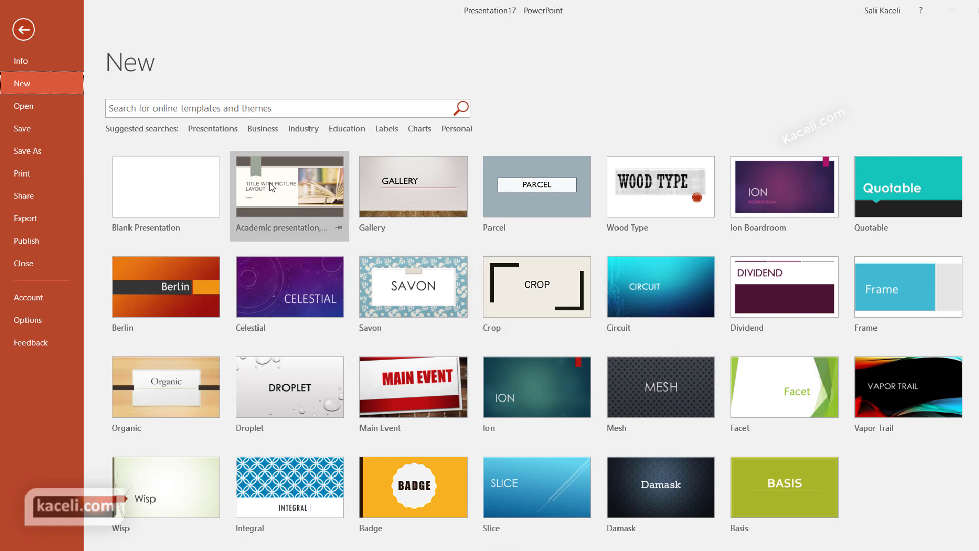
pyautogui.click(261, 132)
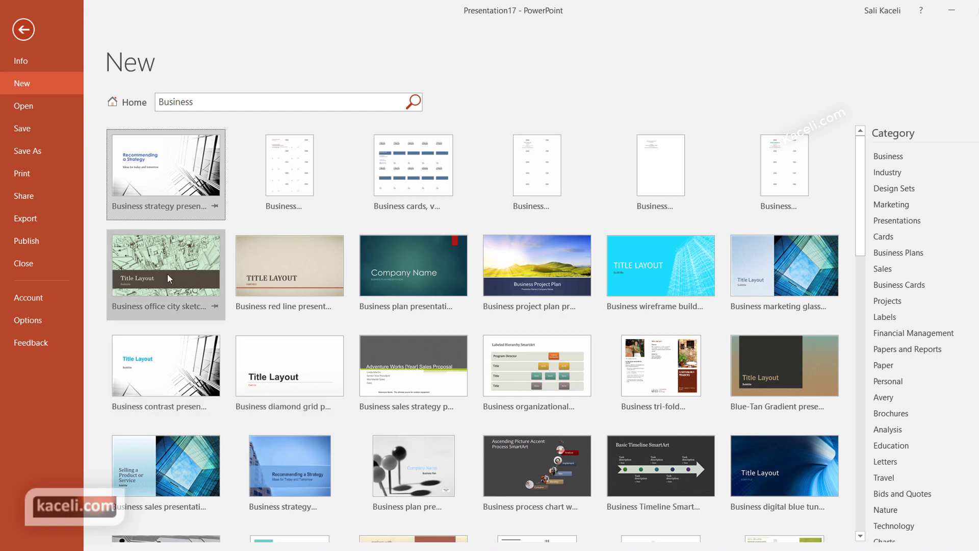
pyautogui.click(162, 165)
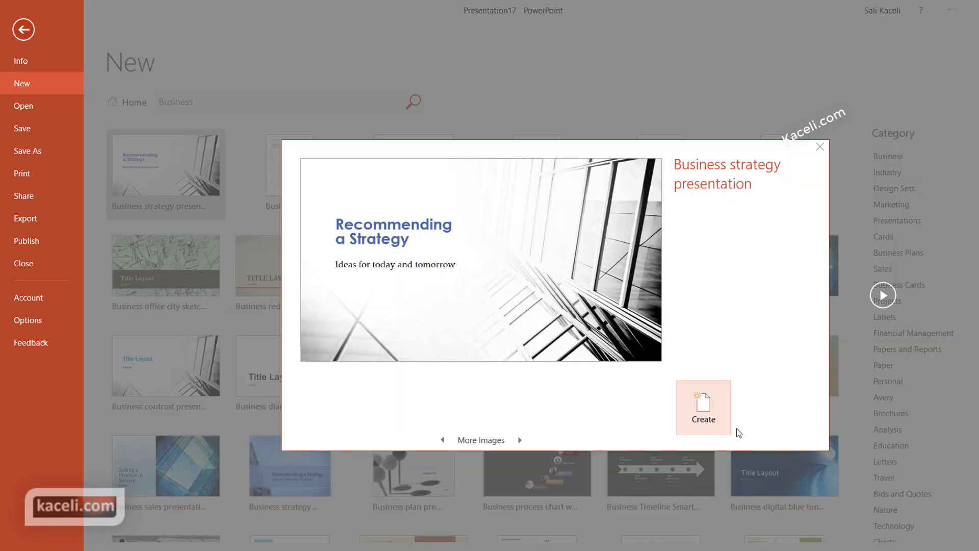
# - Create the Business strategy deck, review slides Vision Statement through Recommendation, then return to File
pyautogui.click(709, 411)
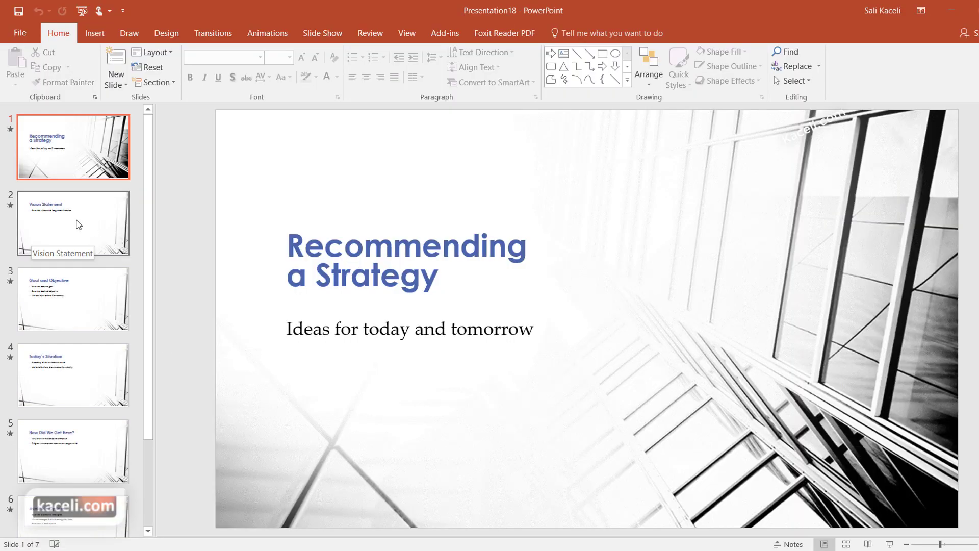
pyautogui.click(78, 224)
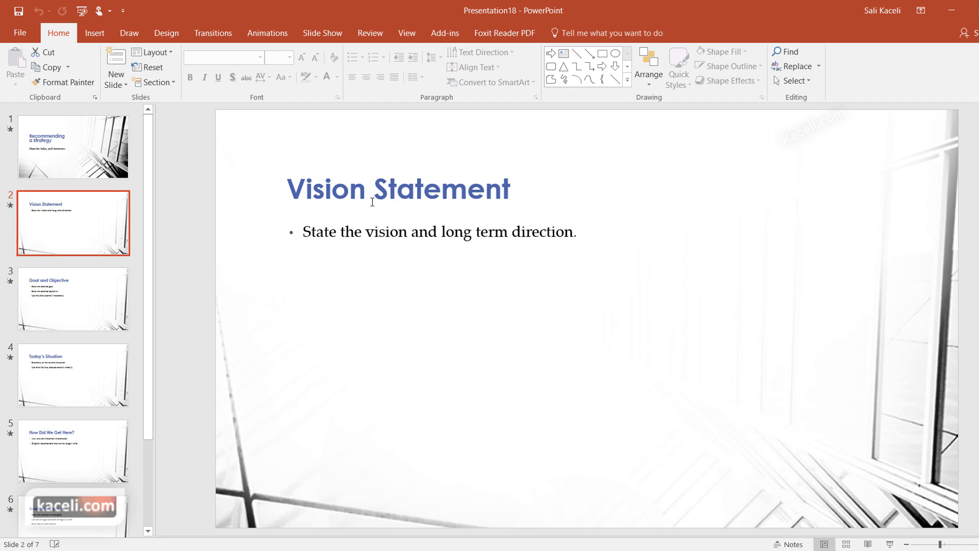
pyautogui.click(104, 284)
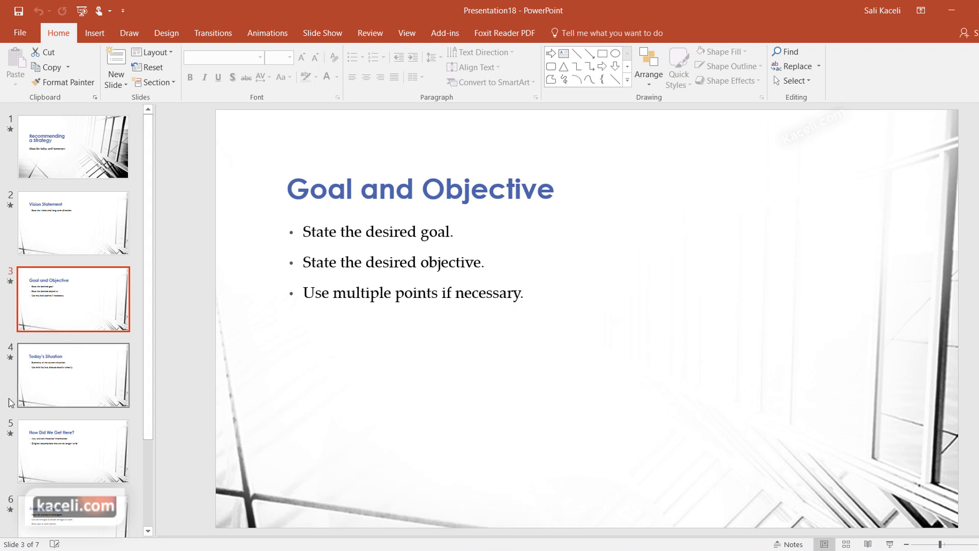
pyautogui.click(66, 384)
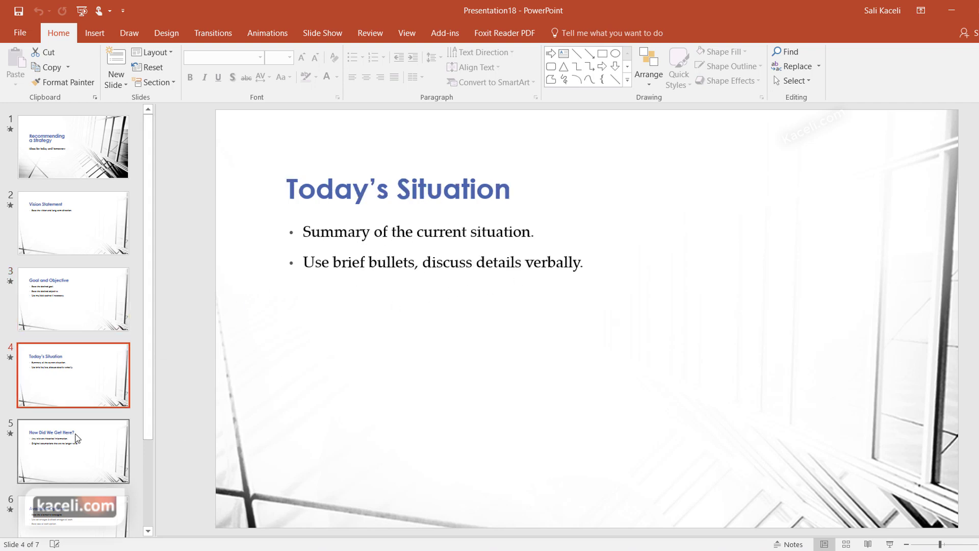
pyautogui.click(61, 434)
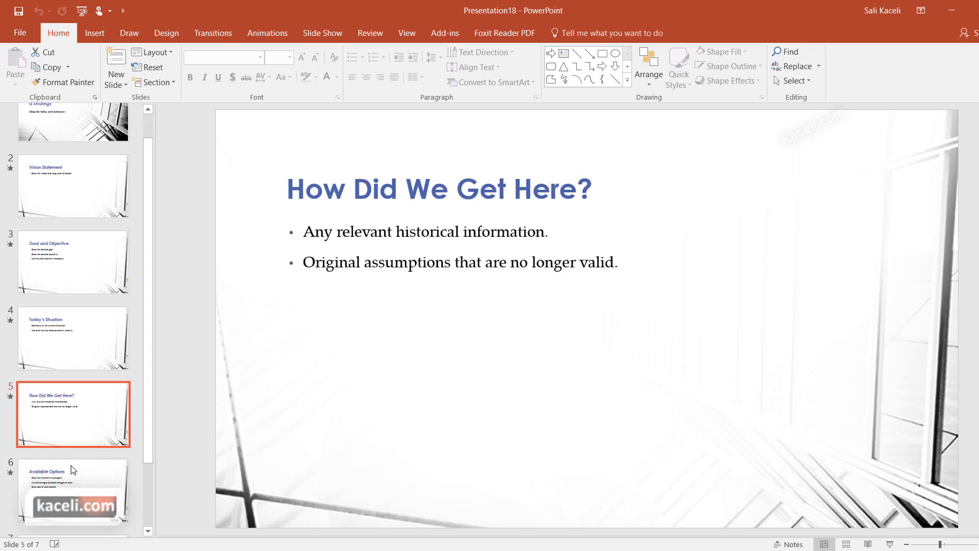
pyautogui.click(71, 465)
pyautogui.click(76, 523)
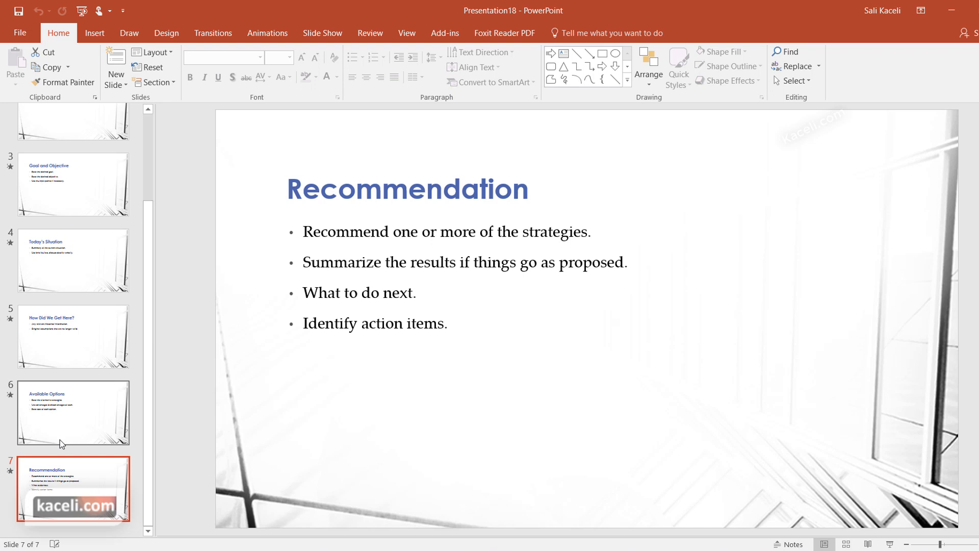
pyautogui.click(19, 34)
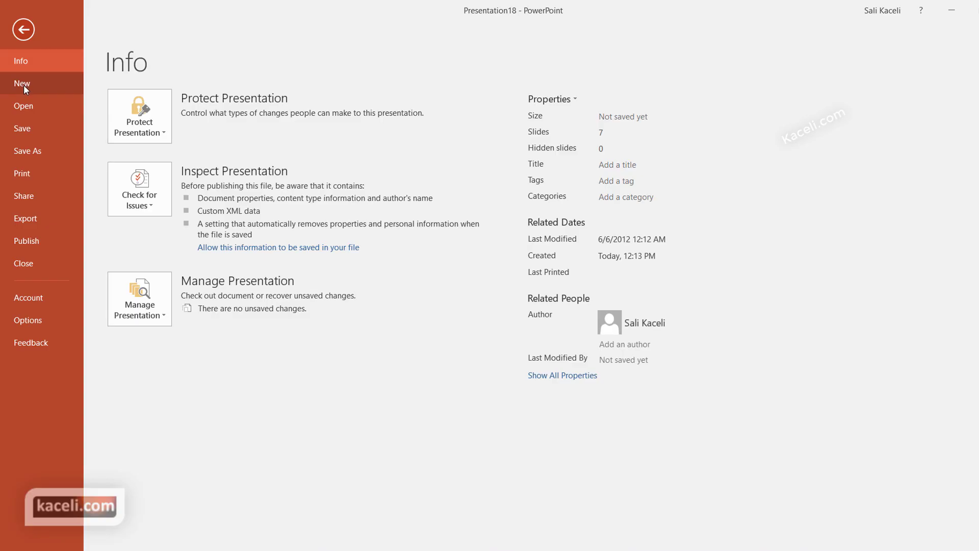
# - Search templates for 'marketing' and create a deck from Business marketing glass cube presentation
pyautogui.click(24, 85)
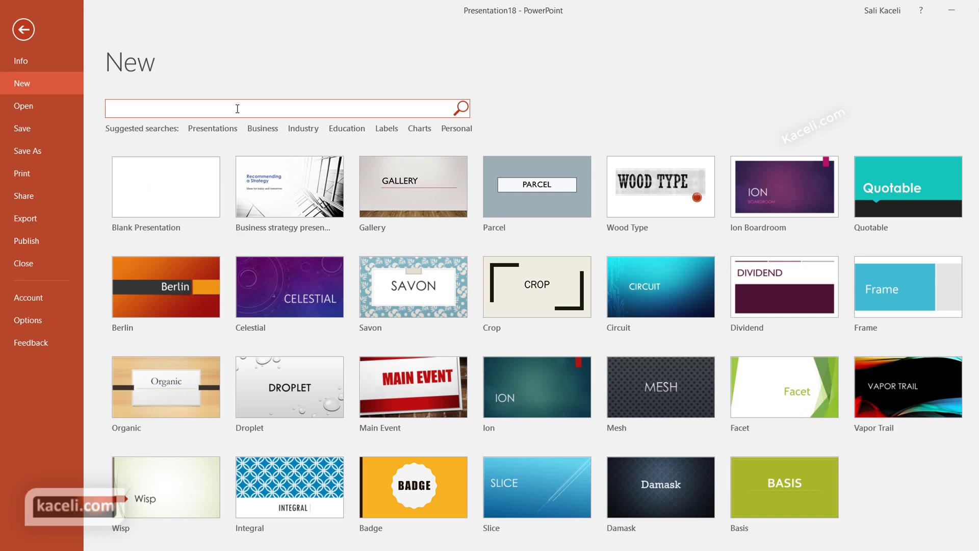
pyautogui.write('marketing')
pyautogui.press('Return')
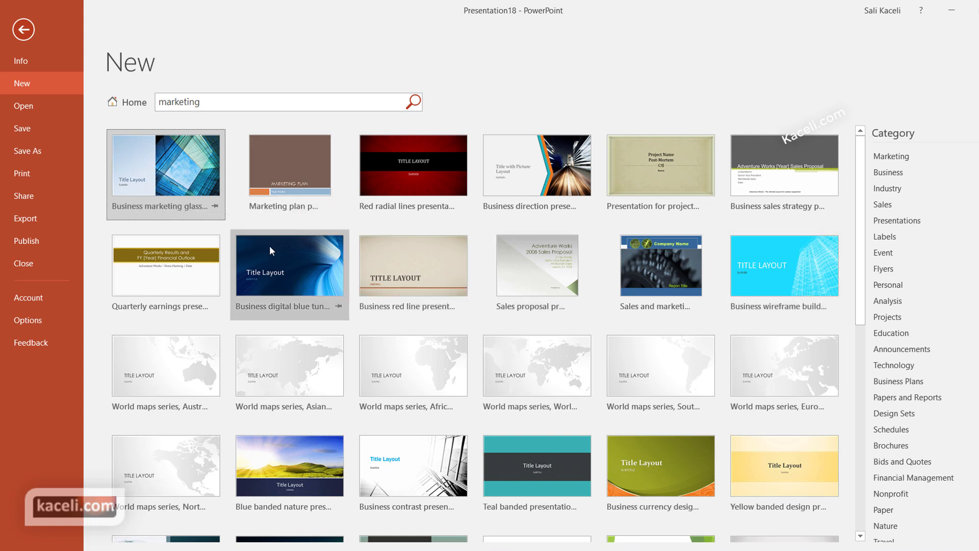
pyautogui.click(171, 184)
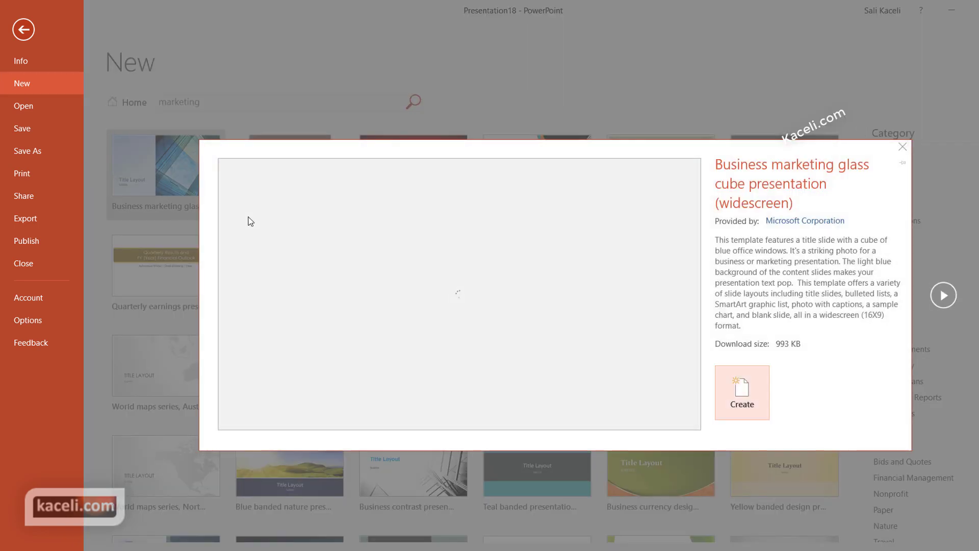
pyautogui.click(742, 395)
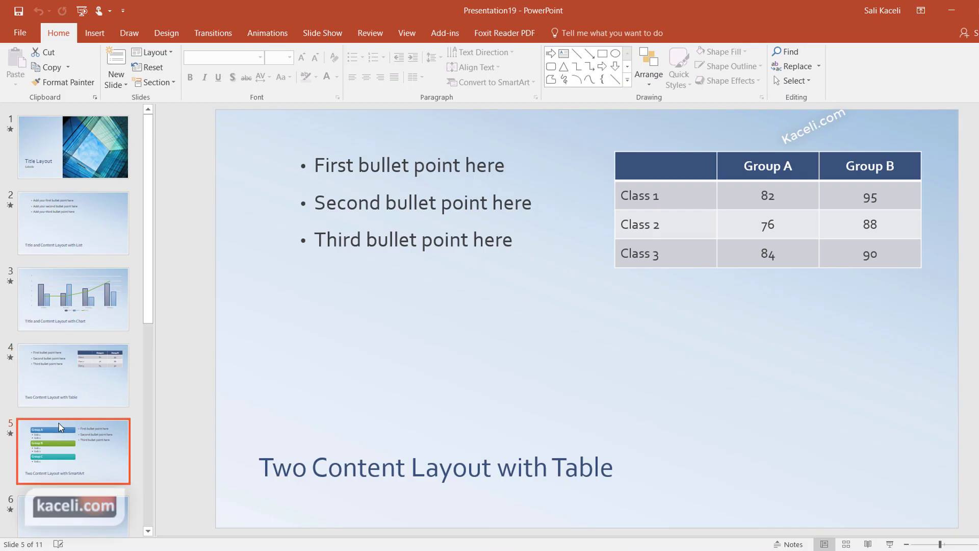
# - Create another deck from the Business sales presentation on product or service template
pyautogui.click(19, 32)
pyautogui.click(295, 449)
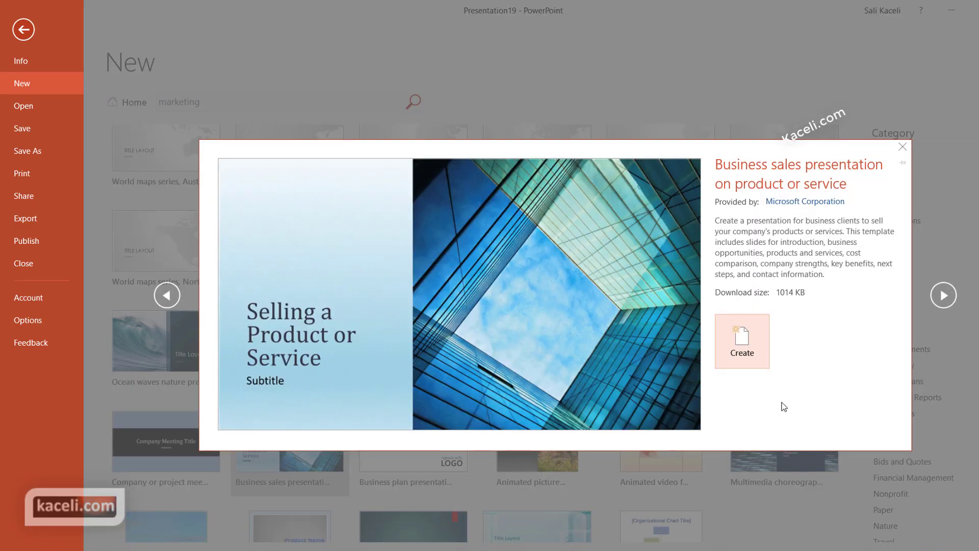
pyautogui.click(754, 350)
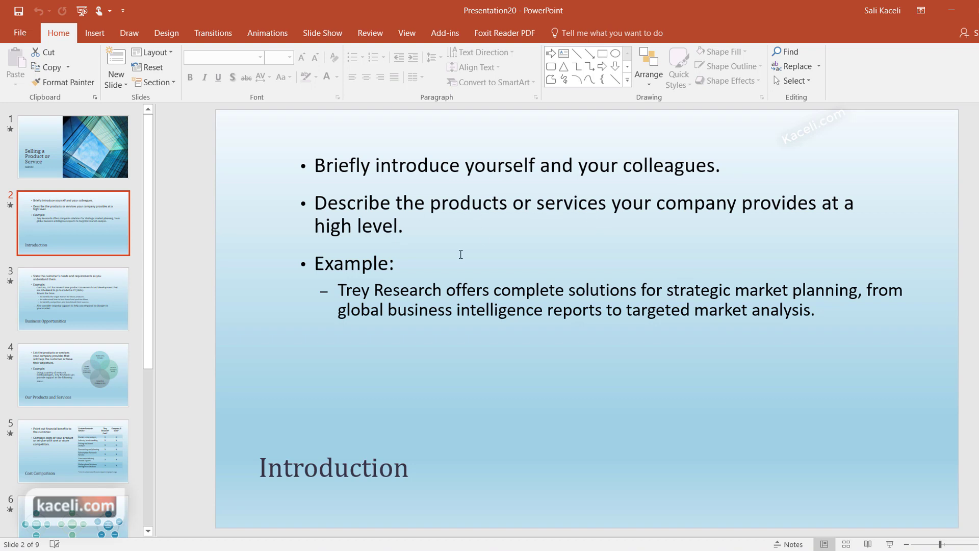
# - Page through sales deck slides 3–8: Business Opportunities, Products and Services, Cost Comparison, Strengths, Key Benefits, Next Steps
pyautogui.click(73, 295)
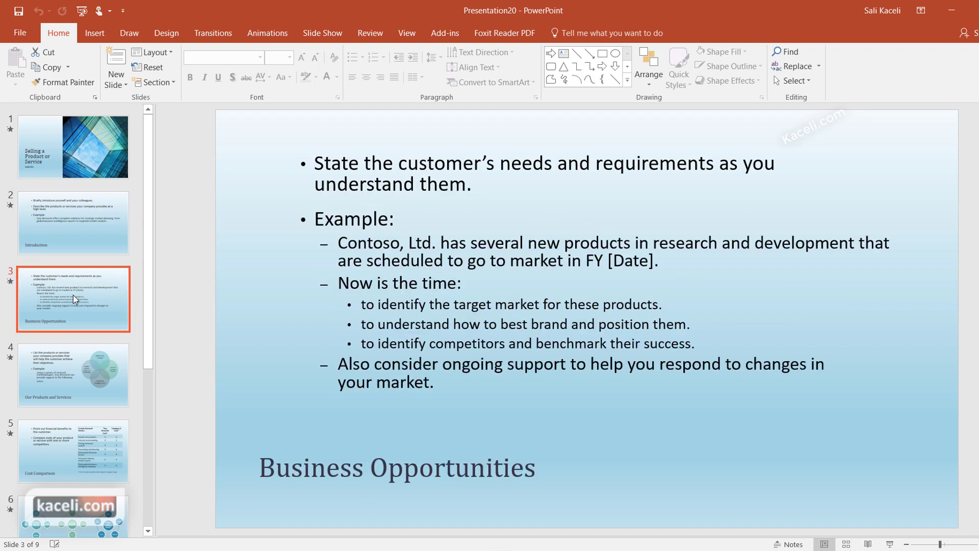
pyautogui.click(114, 376)
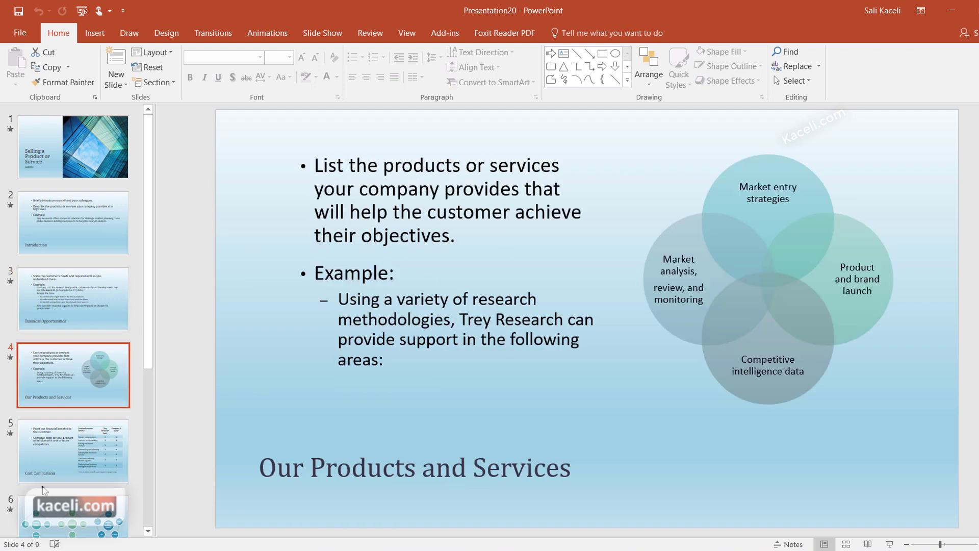
pyautogui.click(85, 446)
pyautogui.press('Down')
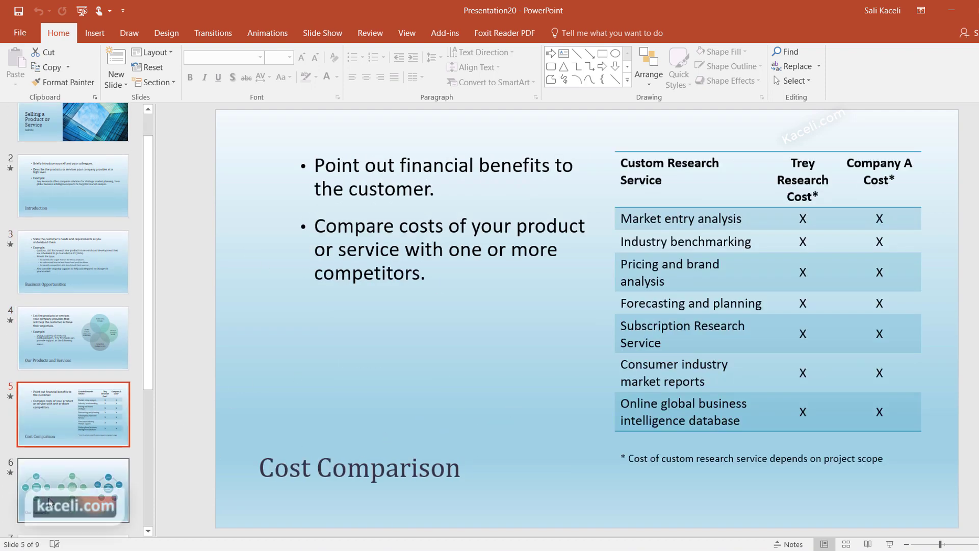
pyautogui.scroll(-1, 123, 411)
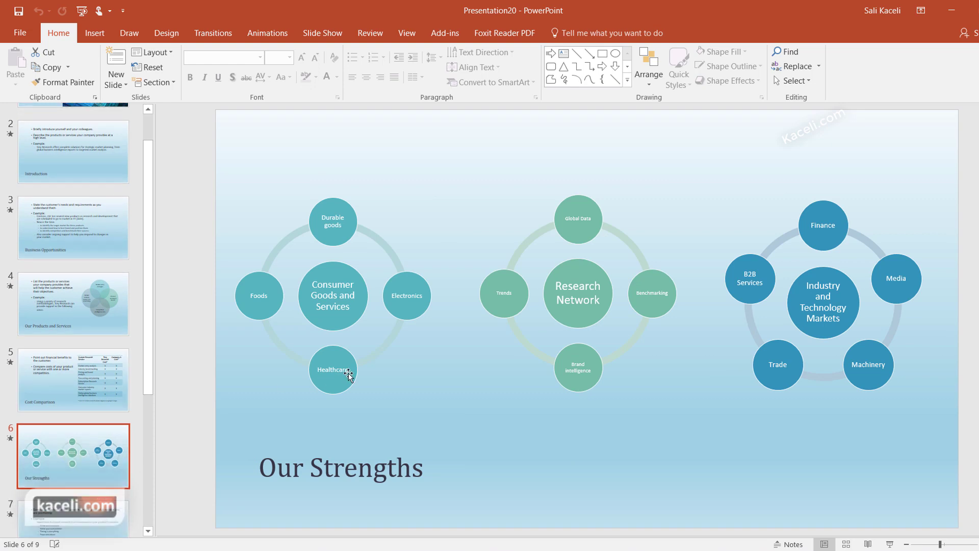
pyautogui.scroll(-1, 77, 434)
pyautogui.click(103, 452)
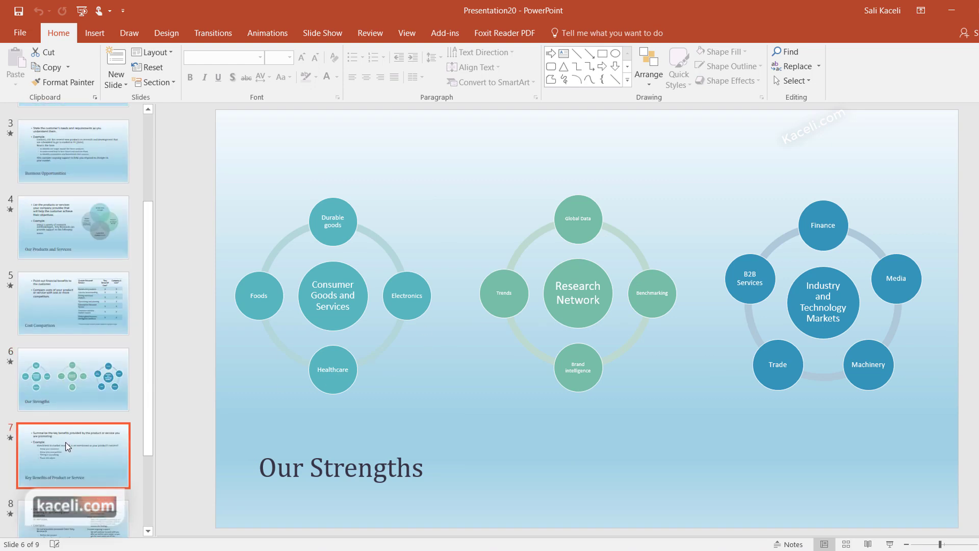
pyautogui.scroll(-1, 103, 452)
pyautogui.click(61, 455)
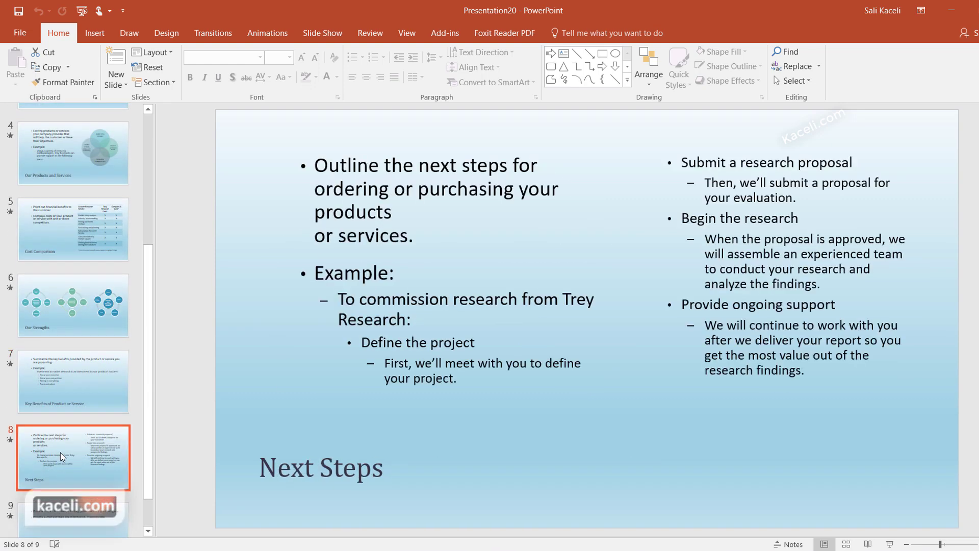